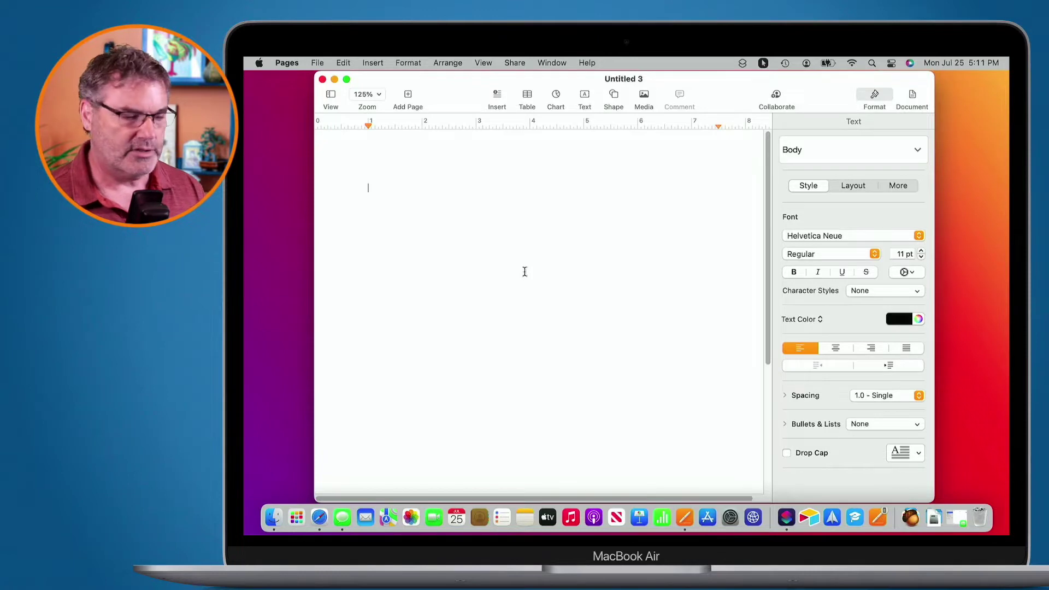
Find the Giraffe shape in the shape library, insert it, and enlarge it on the page
click(614, 96)
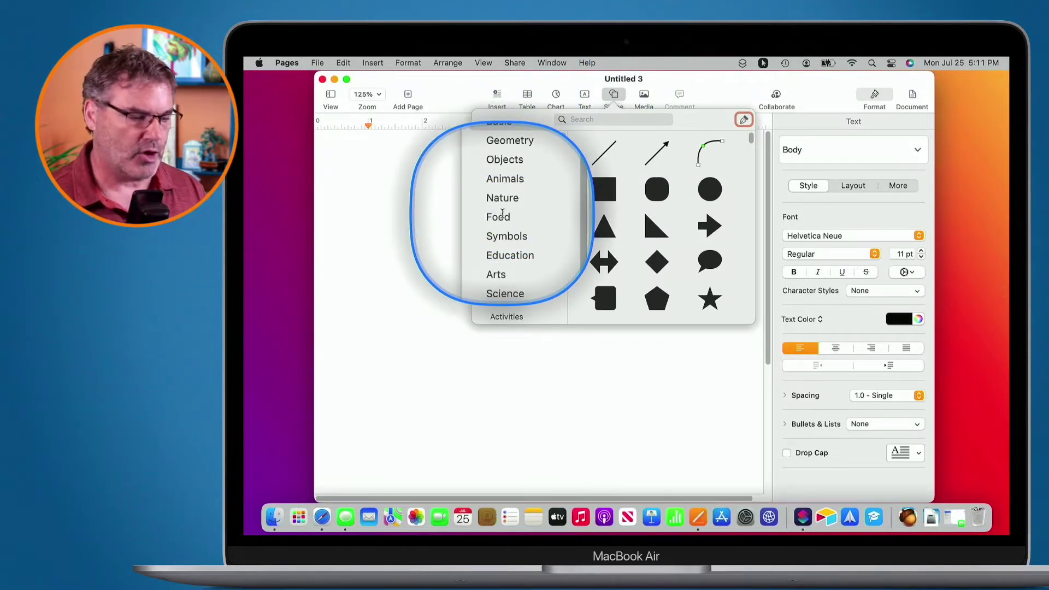
click(514, 187)
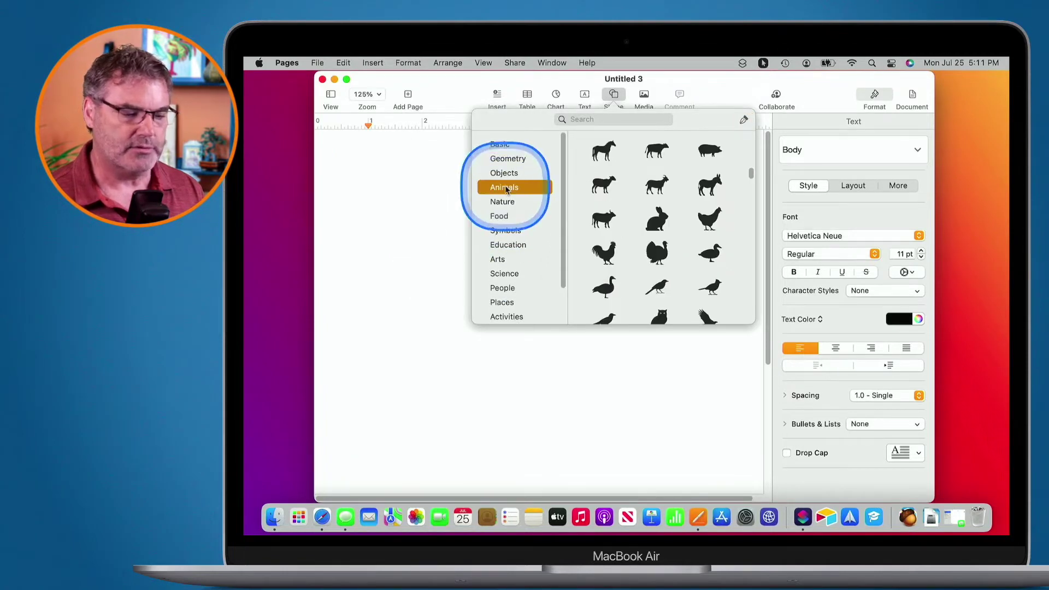
scroll(641, 215, down, 8)
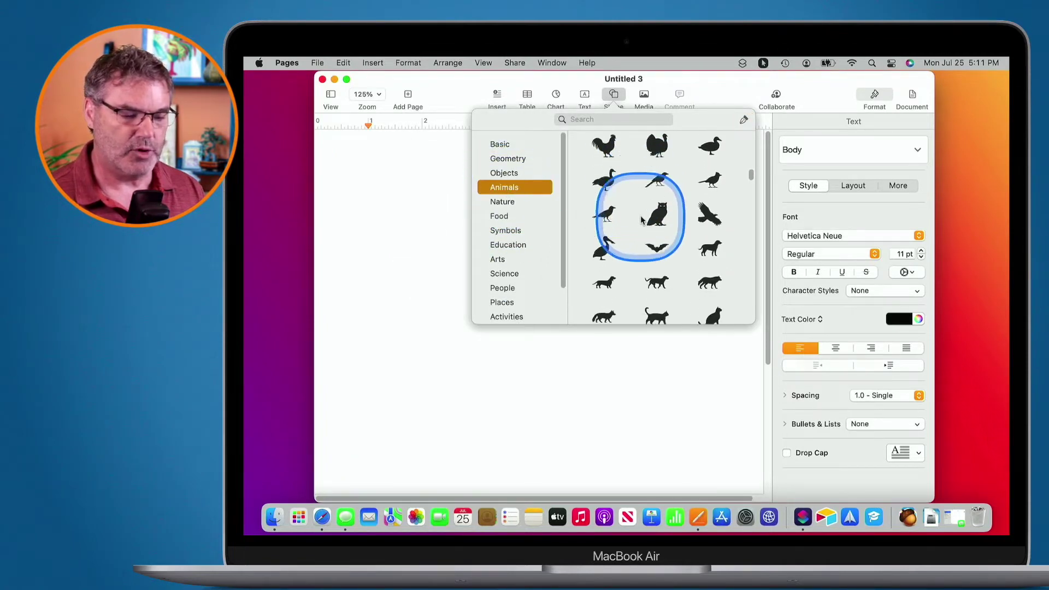
scroll(641, 216, down, 2)
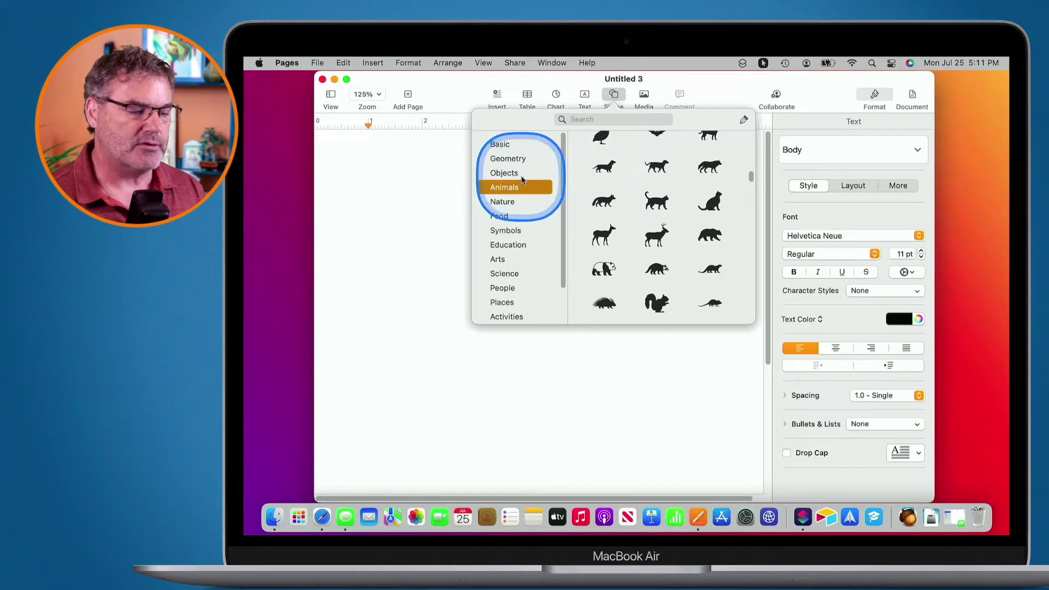
click(584, 120)
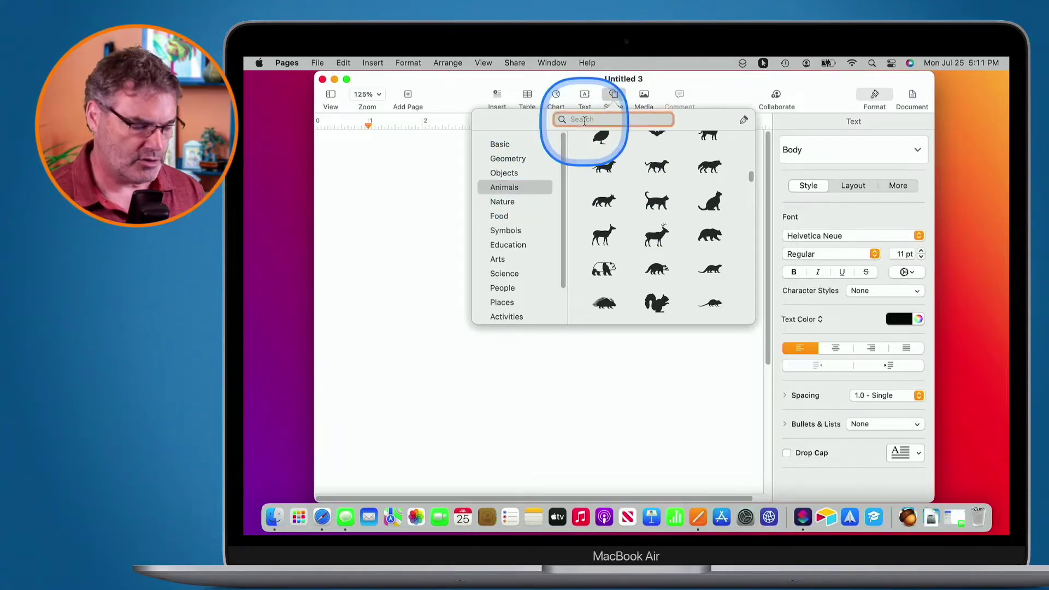
text(giraffe)
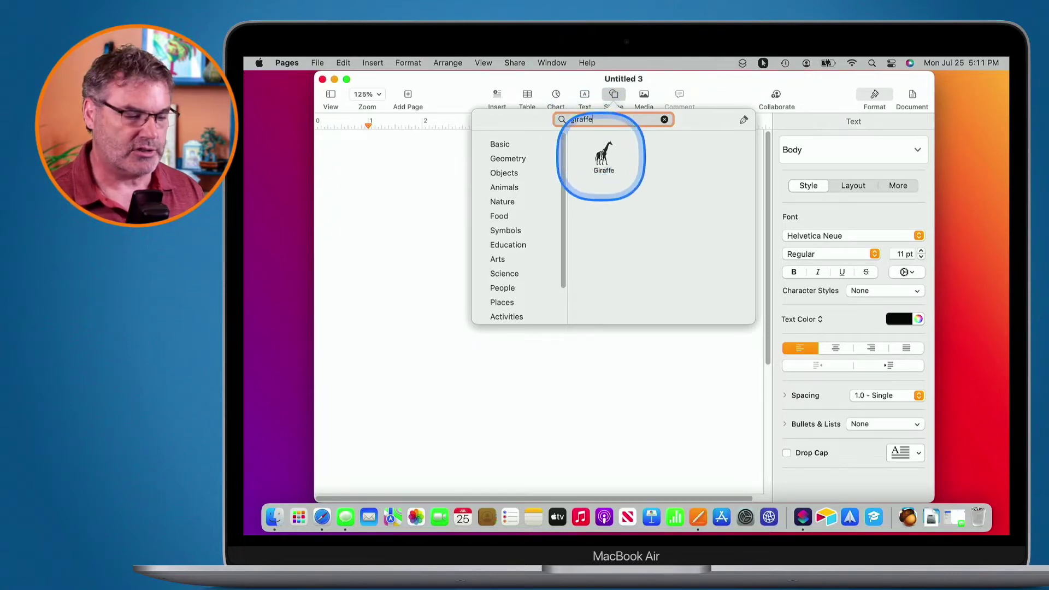
click(603, 158)
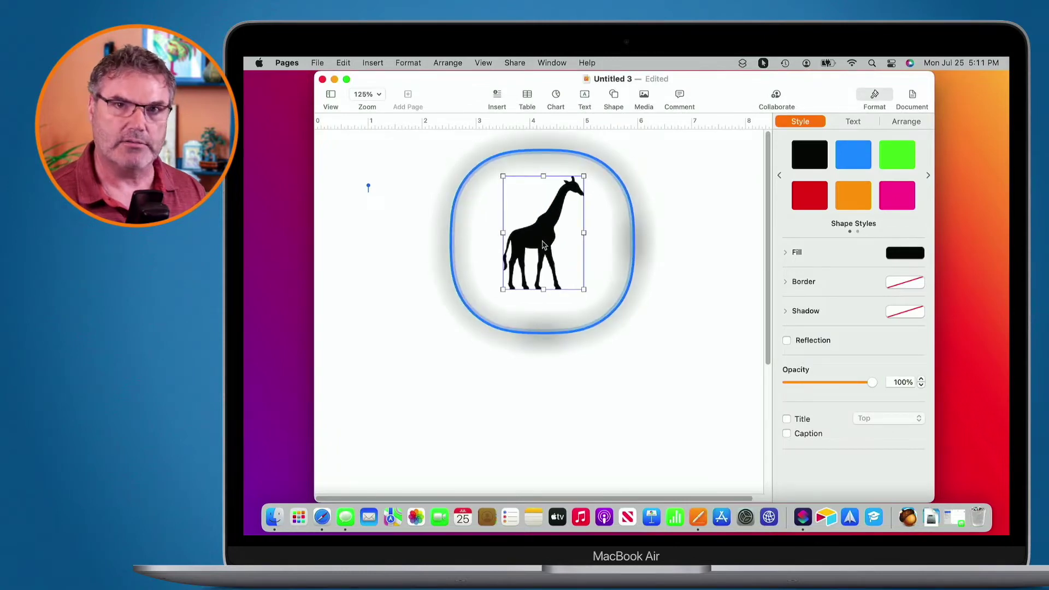
drag(572, 276, 653, 370)
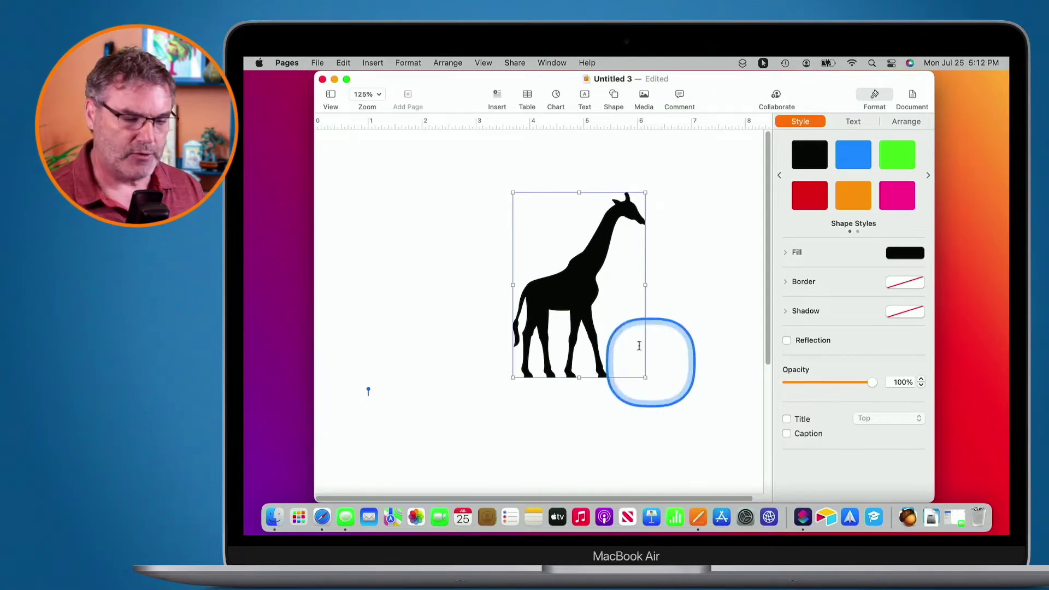
Apply the orange shape style to the giraffe and give it a thin solid black border
click(858, 195)
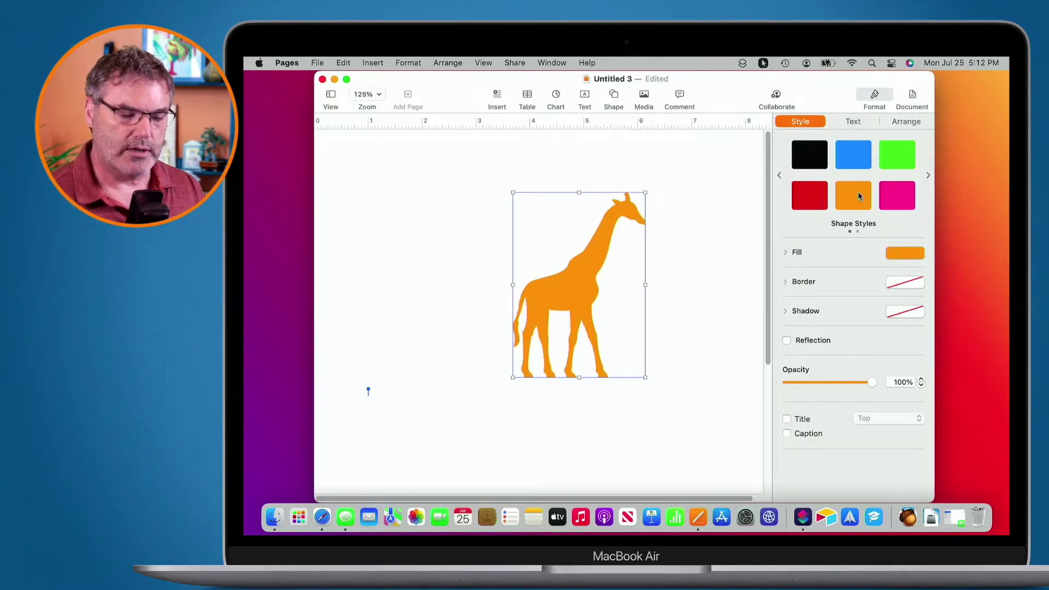
click(897, 283)
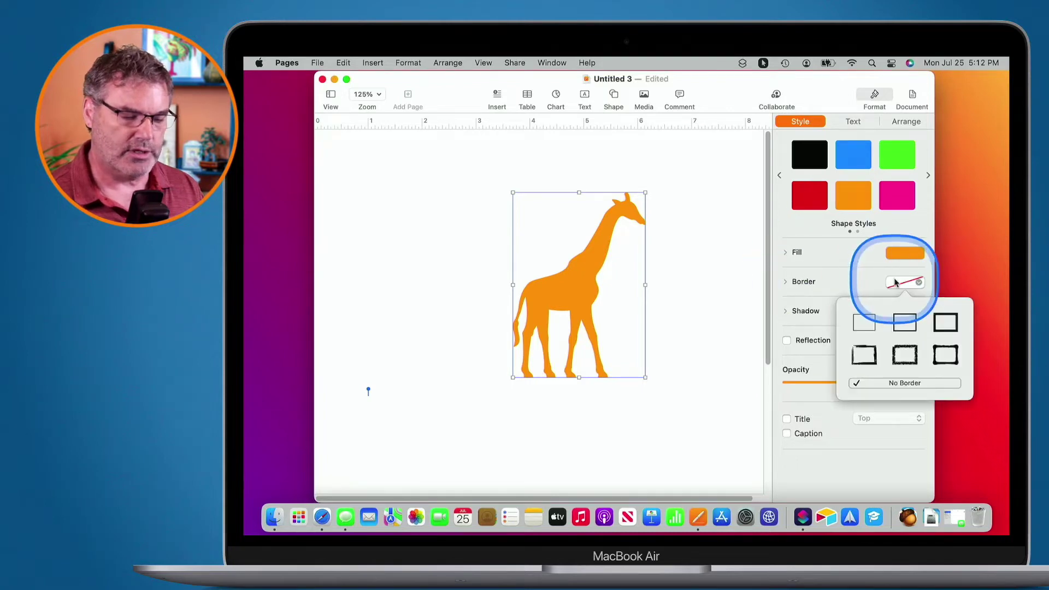
click(862, 321)
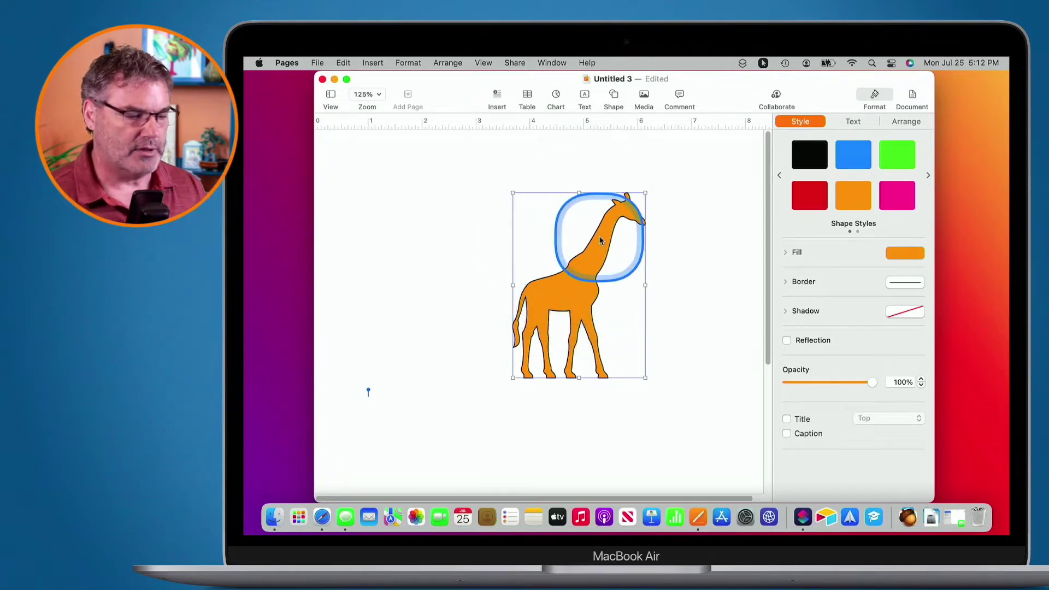
Insert the Rabbit shape and scale it down beside the giraffe's front feet
click(614, 96)
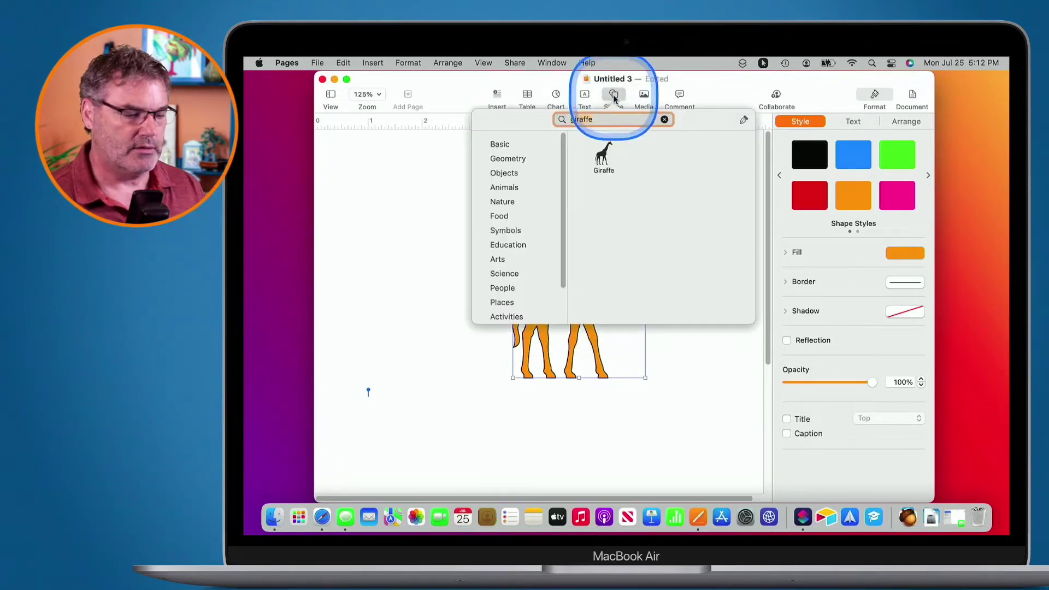
text(rabbit)
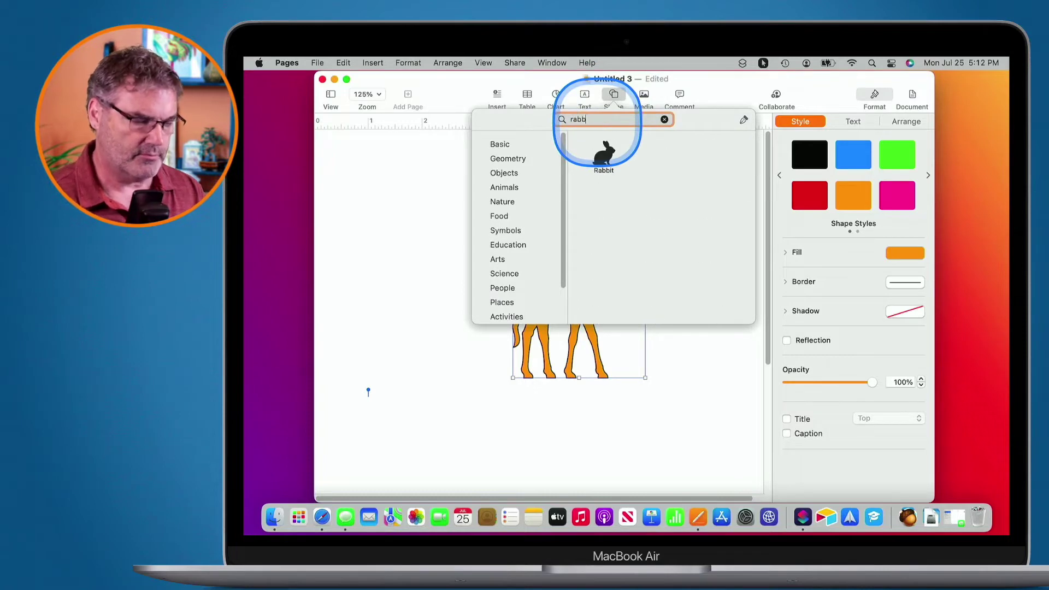
click(605, 155)
drag(537, 315, 612, 345)
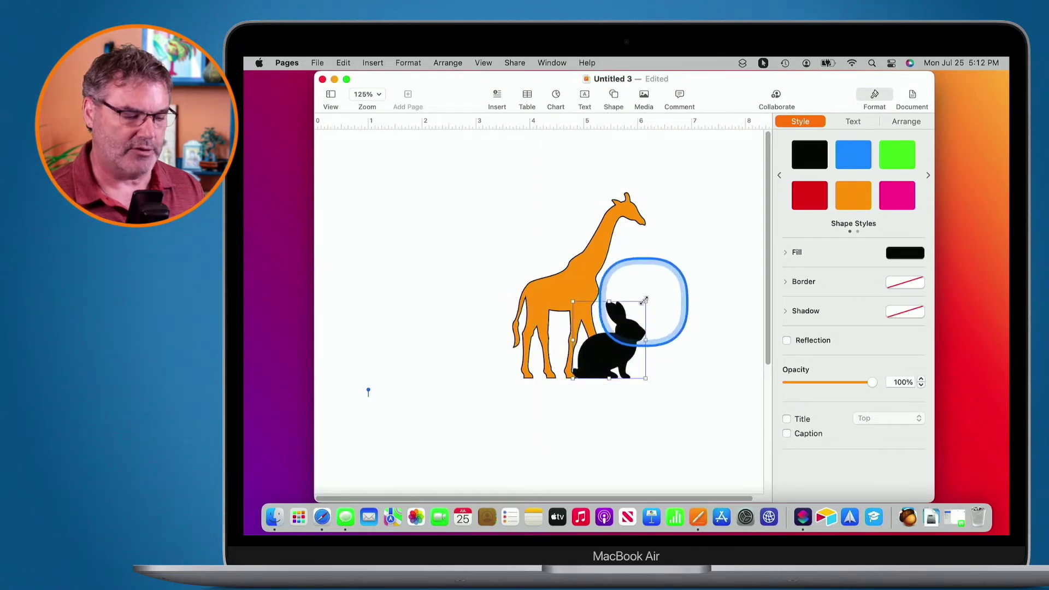
drag(646, 306, 615, 359)
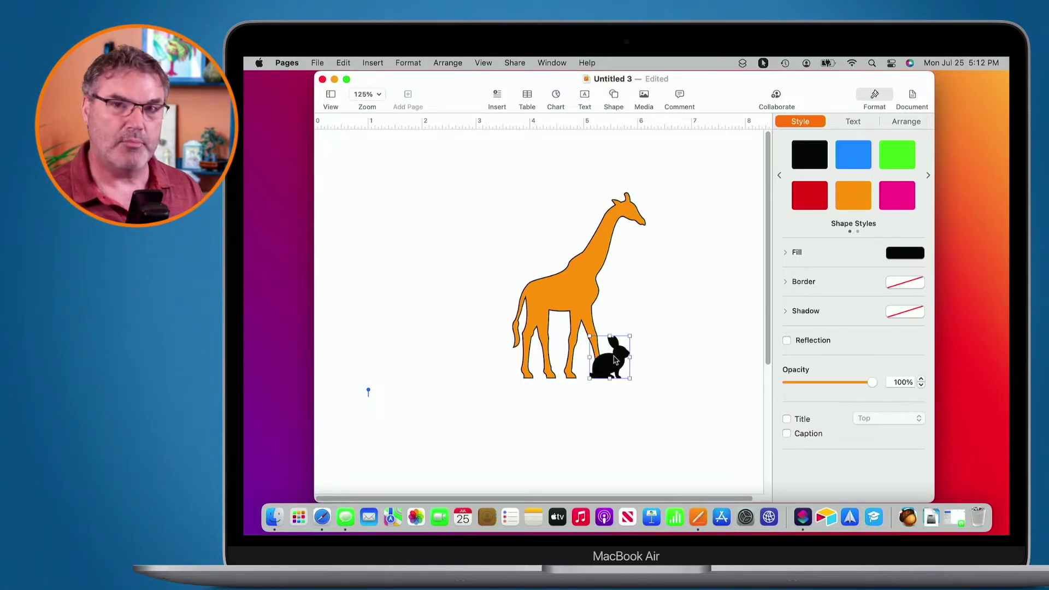
Delete the rabbit and the giraffe from the page
key(Delete)
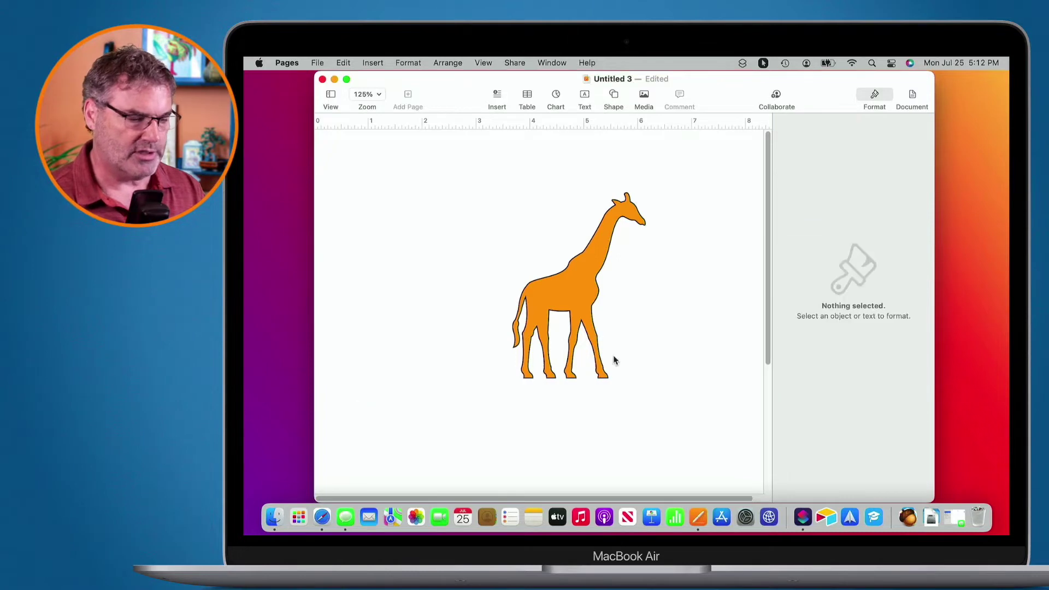
click(575, 287)
key(Delete)
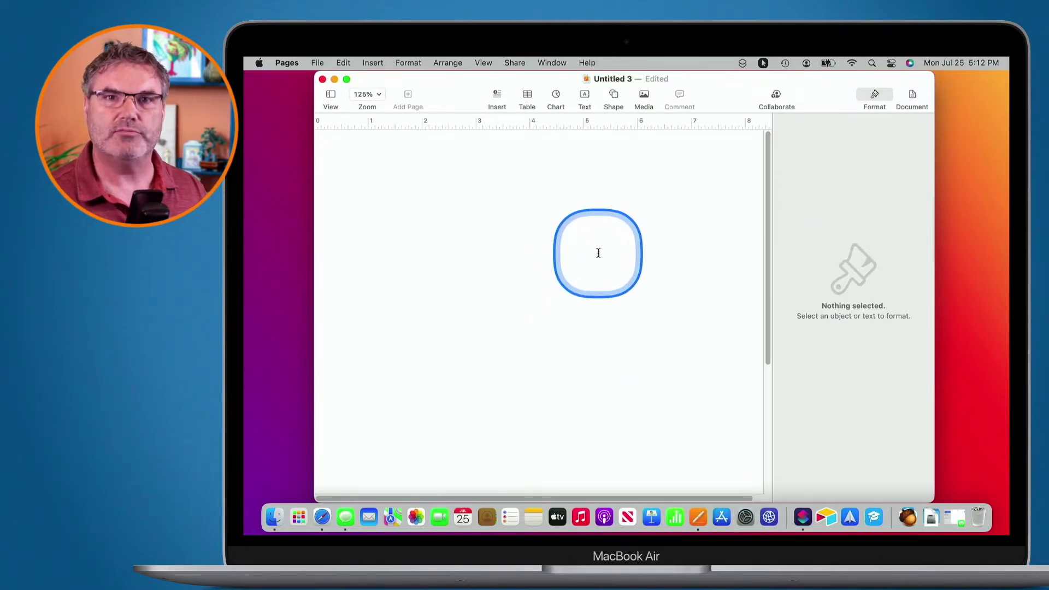
Insert a circle from the Basic shapes and enlarge it to about 3.2 in wide near the middle of the page
click(614, 95)
click(510, 146)
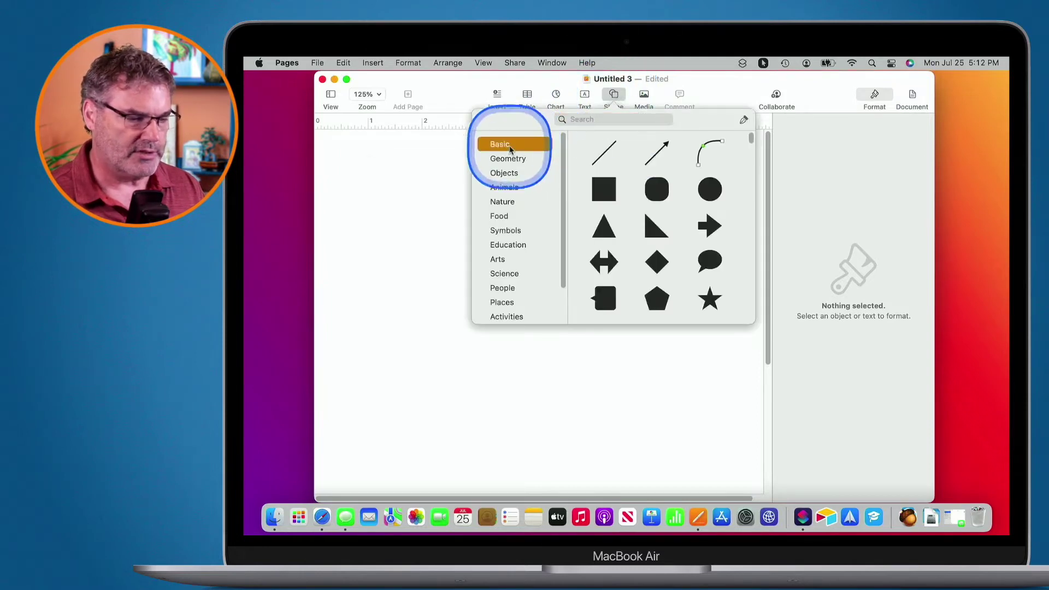
click(706, 189)
drag(514, 331, 495, 288)
drag(557, 304, 654, 400)
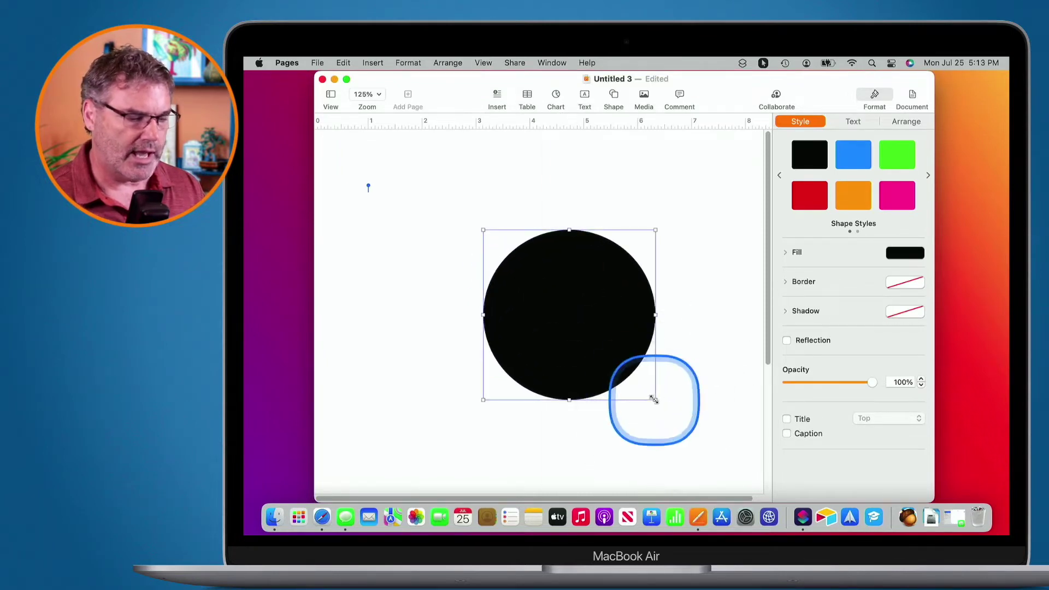
Add a second circle of similar size in the blue style, overlapping the black circle so only a thin crescent of its left side shows
click(616, 100)
click(711, 184)
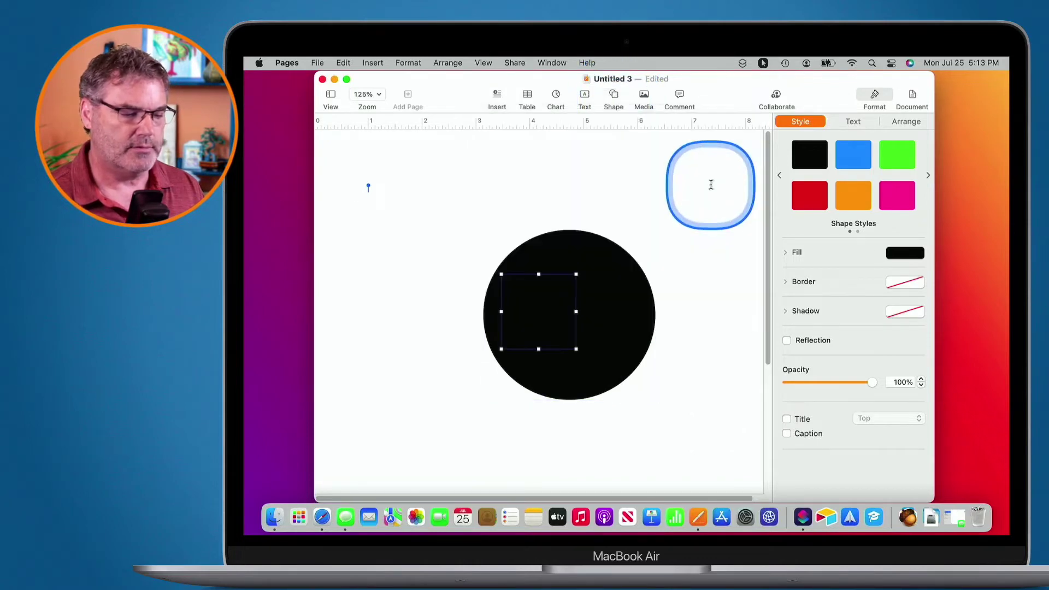
drag(567, 300, 754, 381)
click(846, 157)
drag(664, 308, 568, 327)
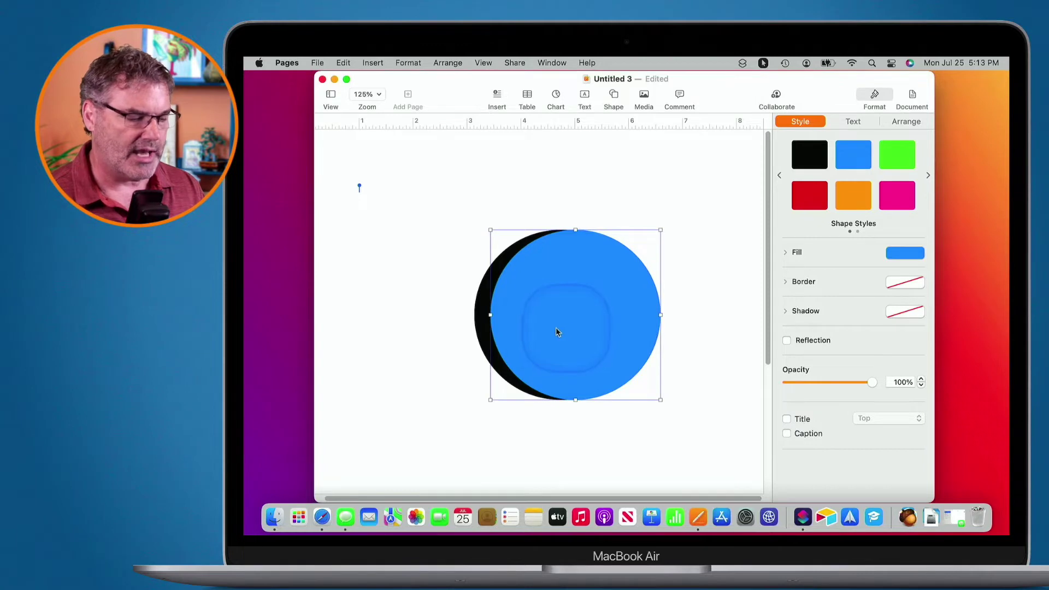
drag(484, 324, 486, 323)
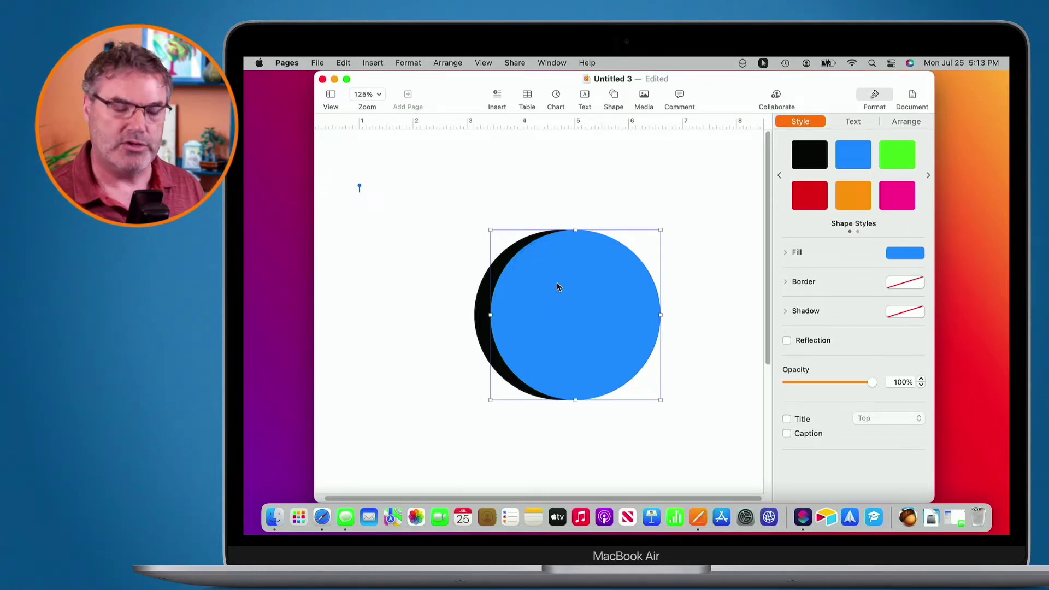
Select both overlapping circles and display their arrangement and shape-combining options
shift+click(484, 295)
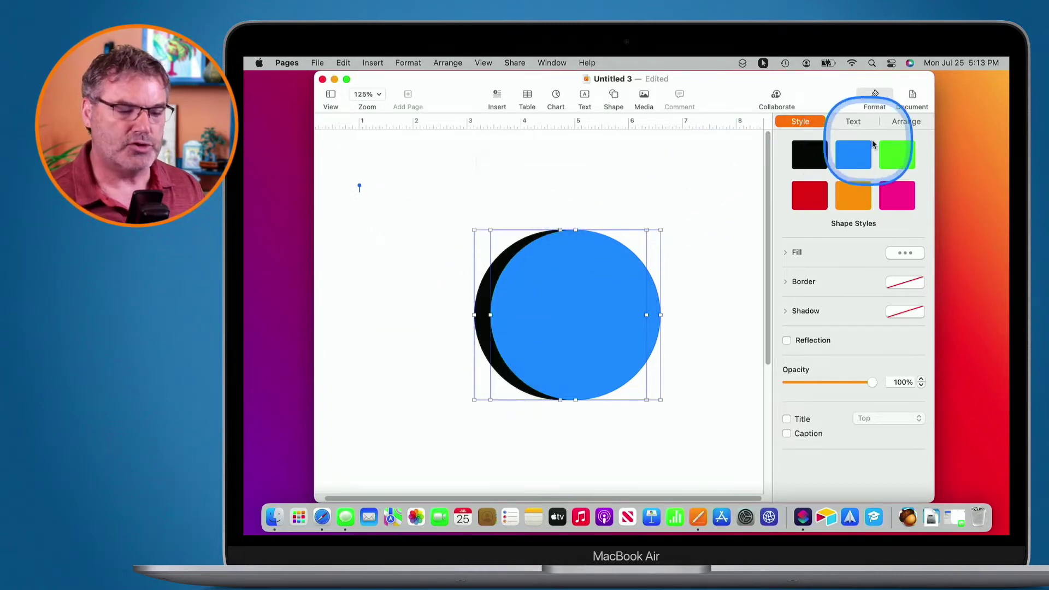
click(906, 121)
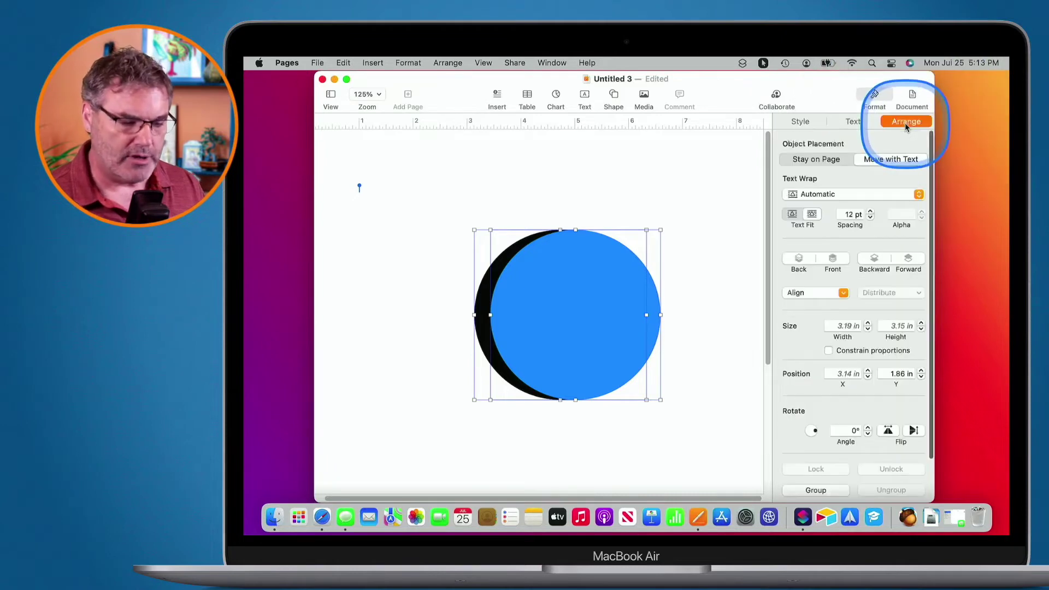
scroll(868, 293, down, 3)
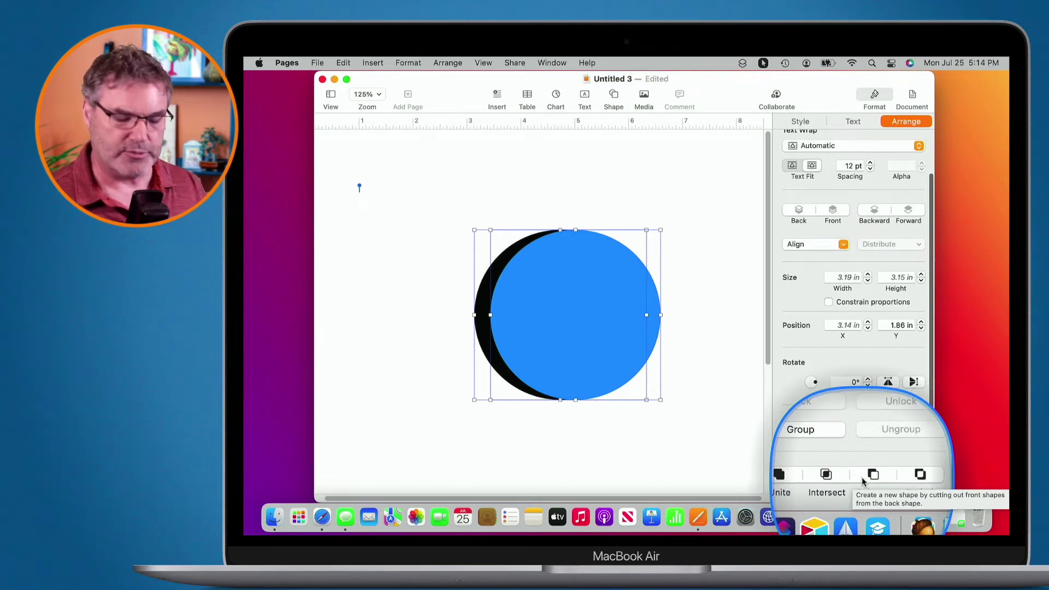
Try Unite and then Intersect on the two selected circles, undoing each operation
click(799, 475)
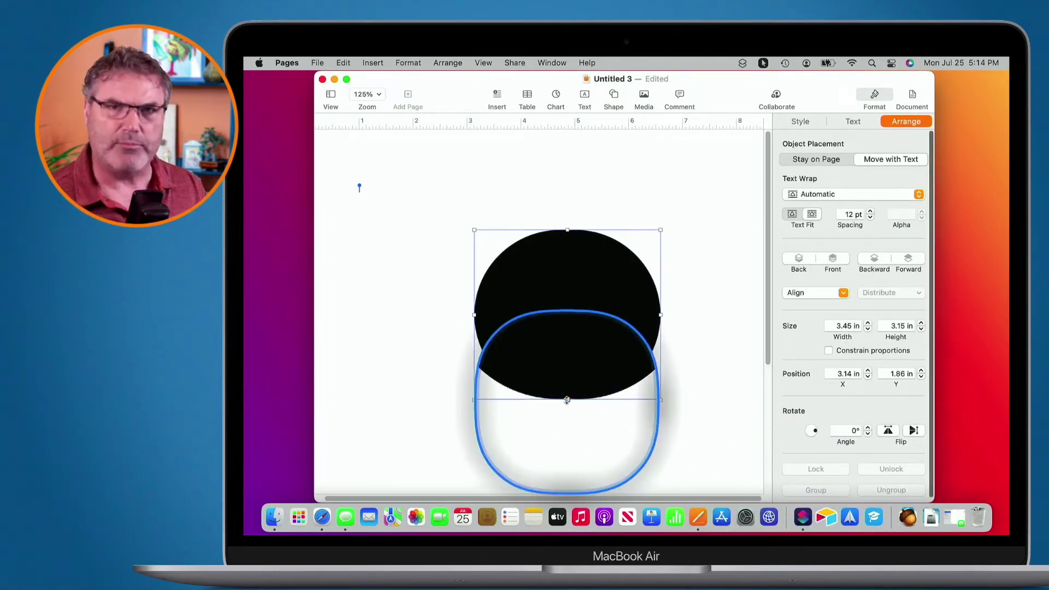
key(super+z)
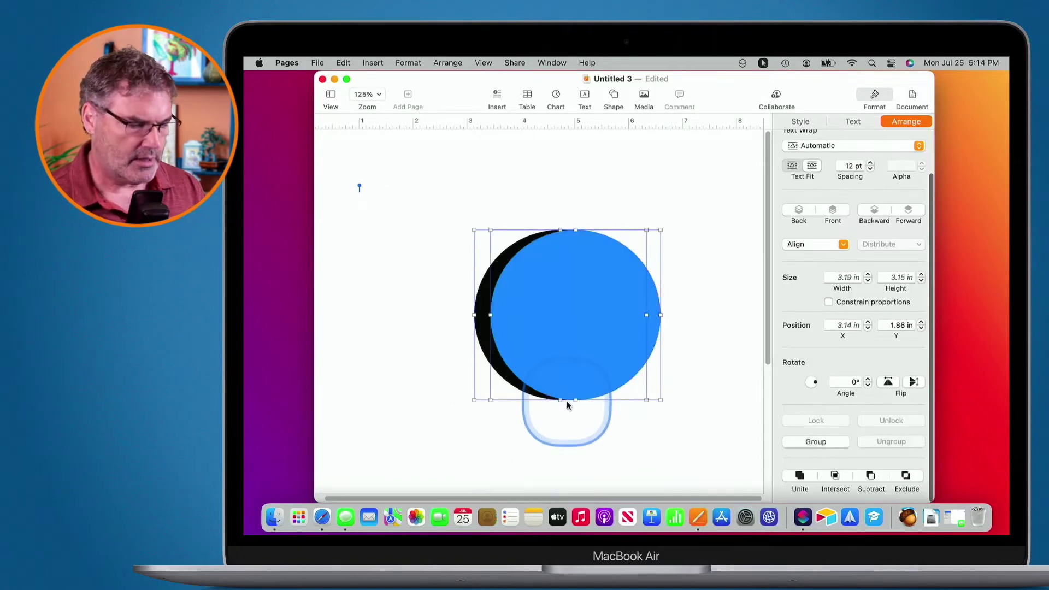
click(836, 475)
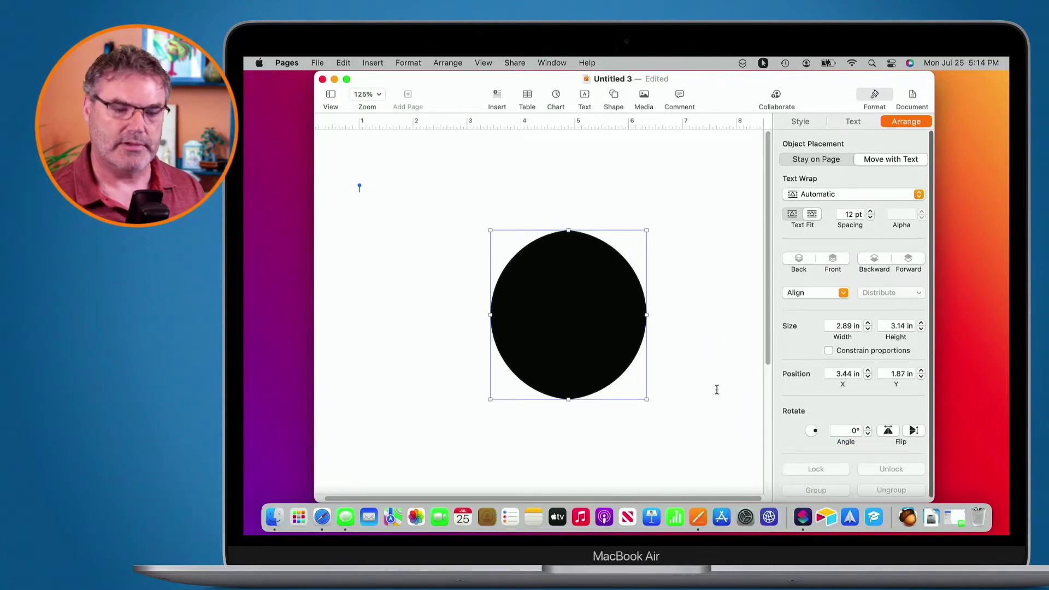
key(super+z)
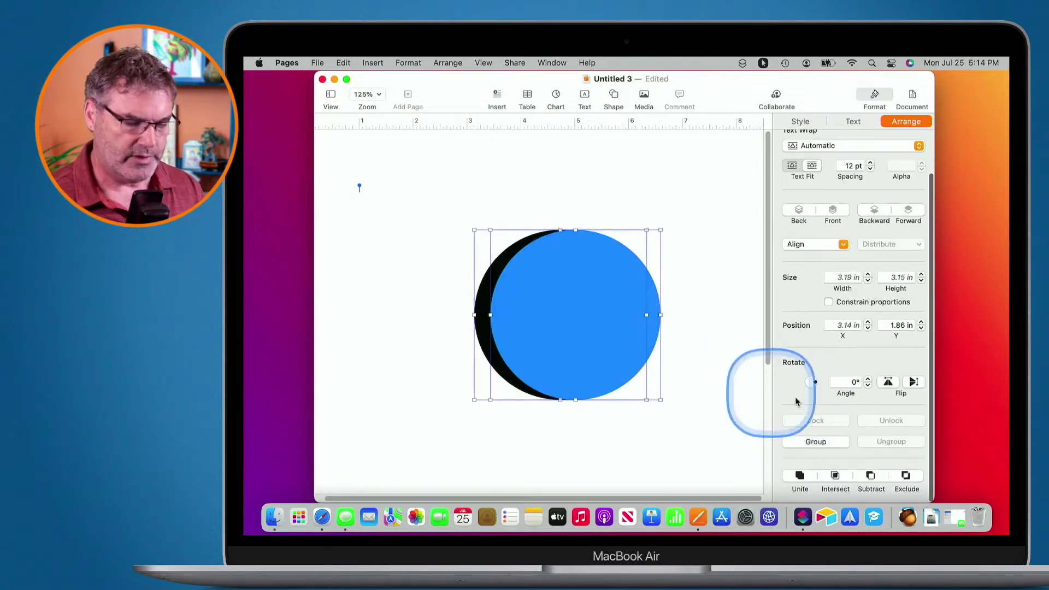
Try Subtract and then Exclude on the two circles, undoing each operation
click(874, 480)
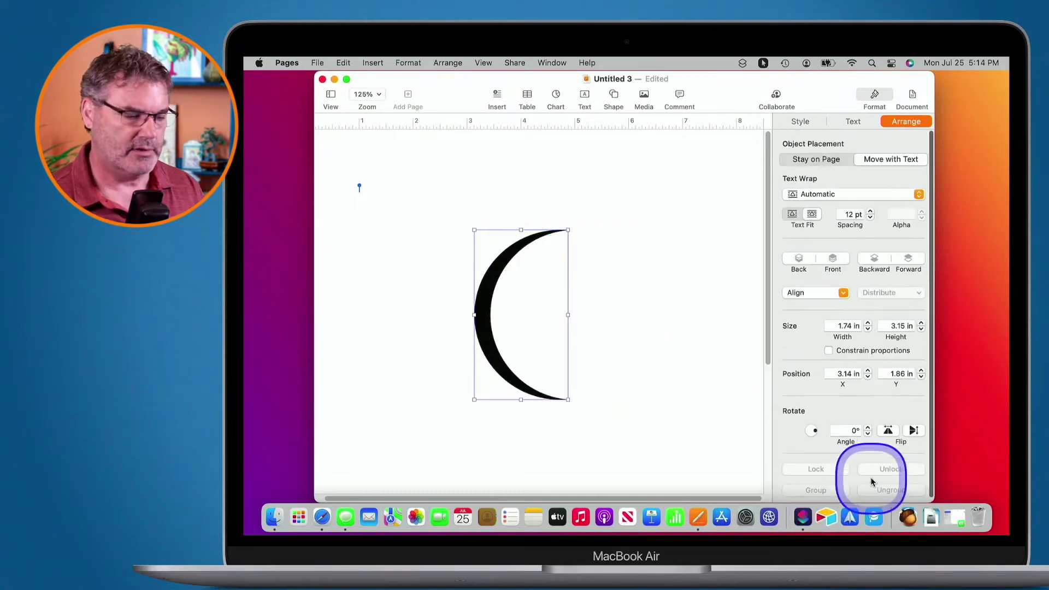
click(500, 319)
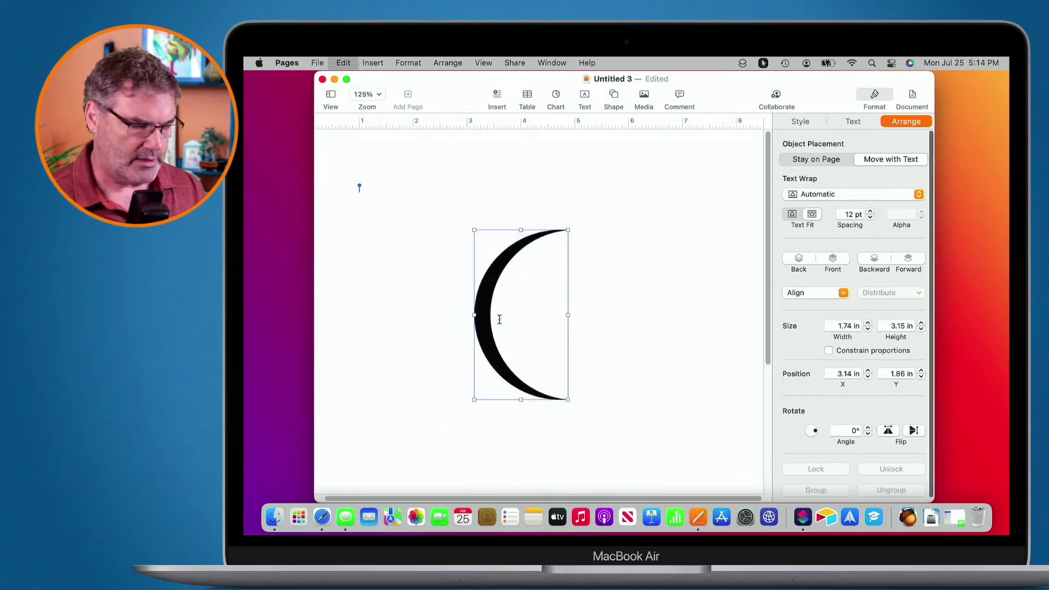
key(super+z)
click(906, 478)
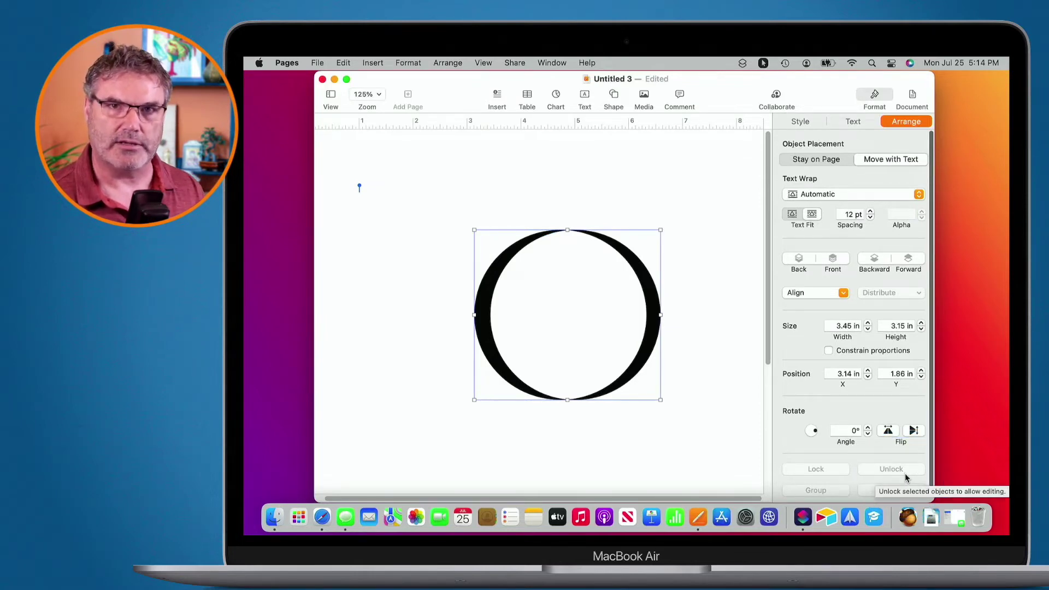
key(super+z)
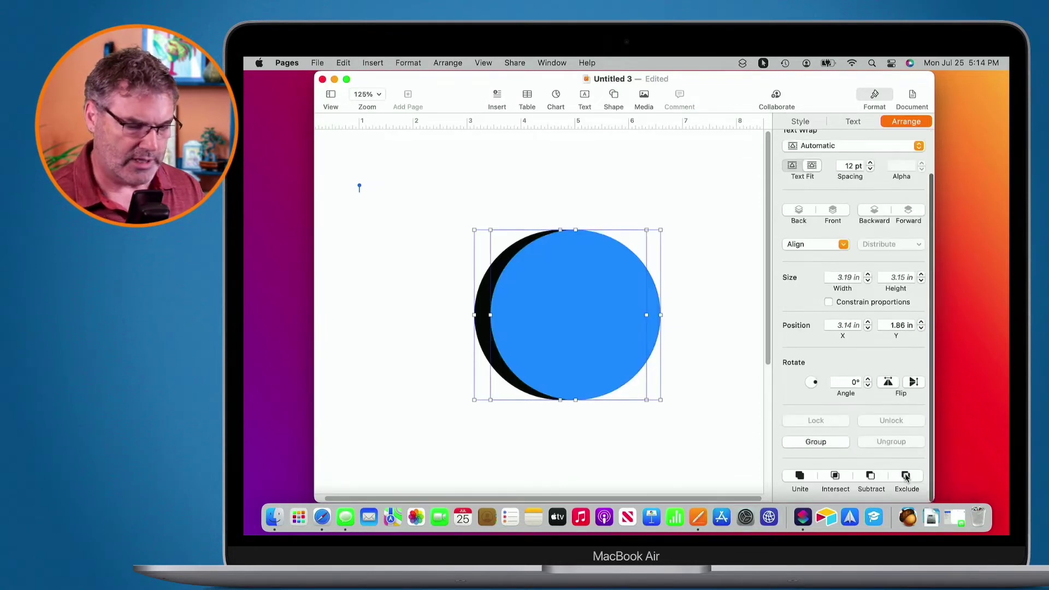
Subtract the blue circle from the black one and move the resulting crescent to about X 3.54 in, Y 1.74 in
click(870, 476)
click(659, 398)
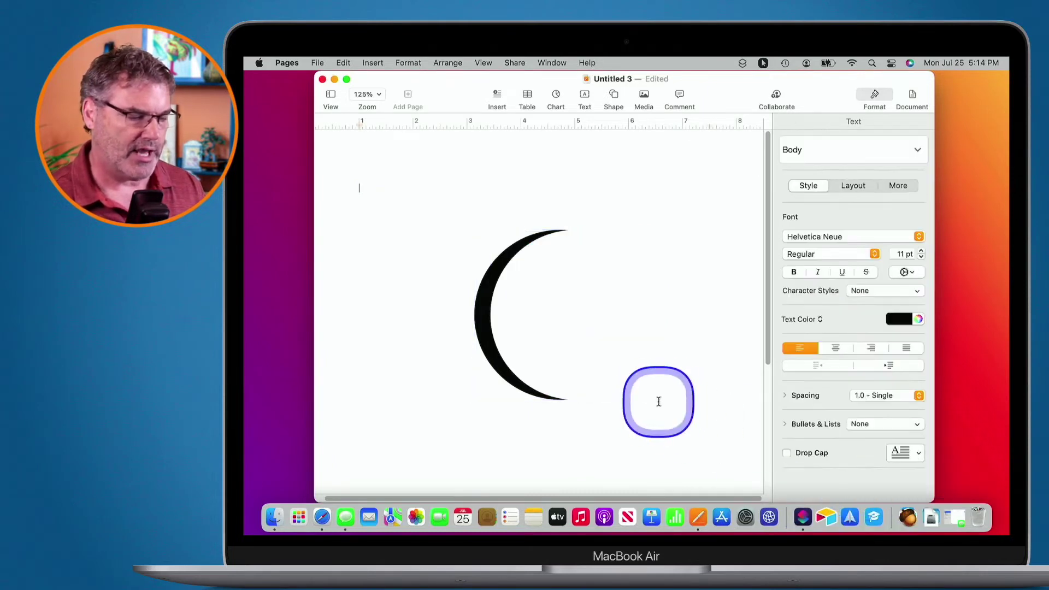
drag(490, 353, 512, 345)
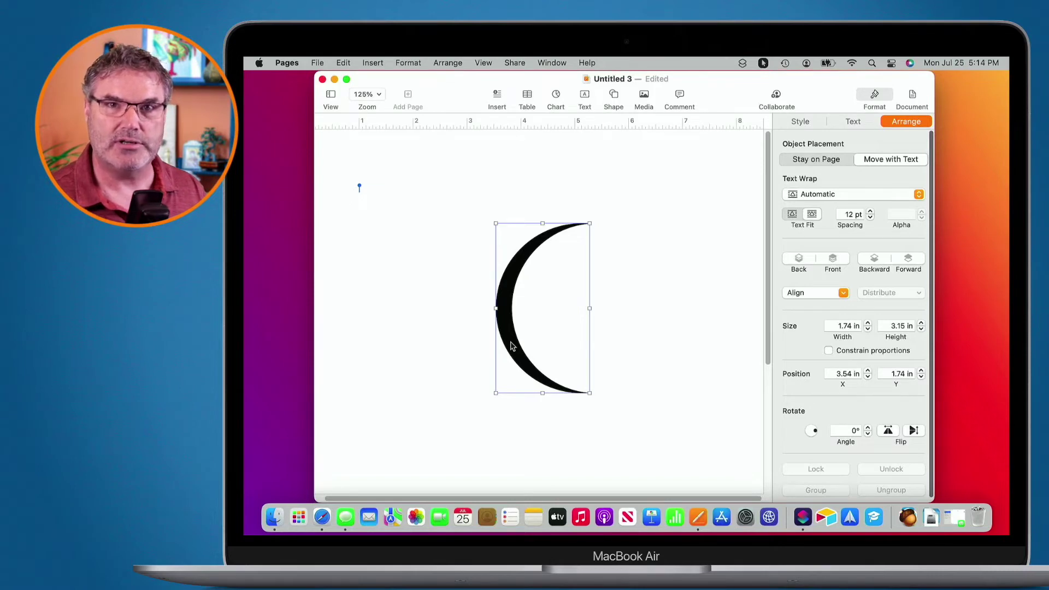
Save the black crescent to My Shapes under the name "crescent"
click(647, 249)
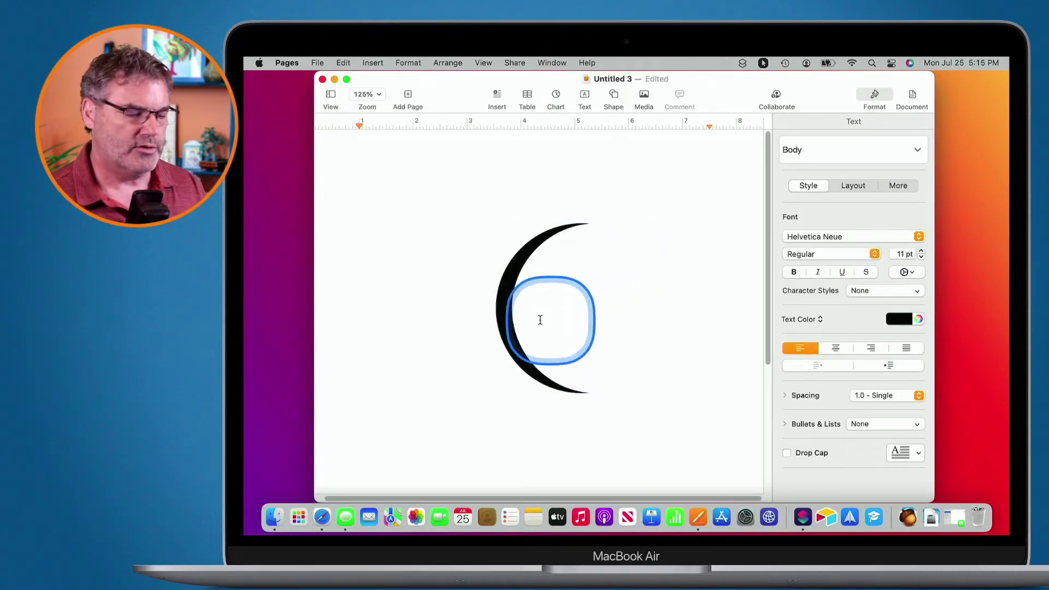
click(507, 325)
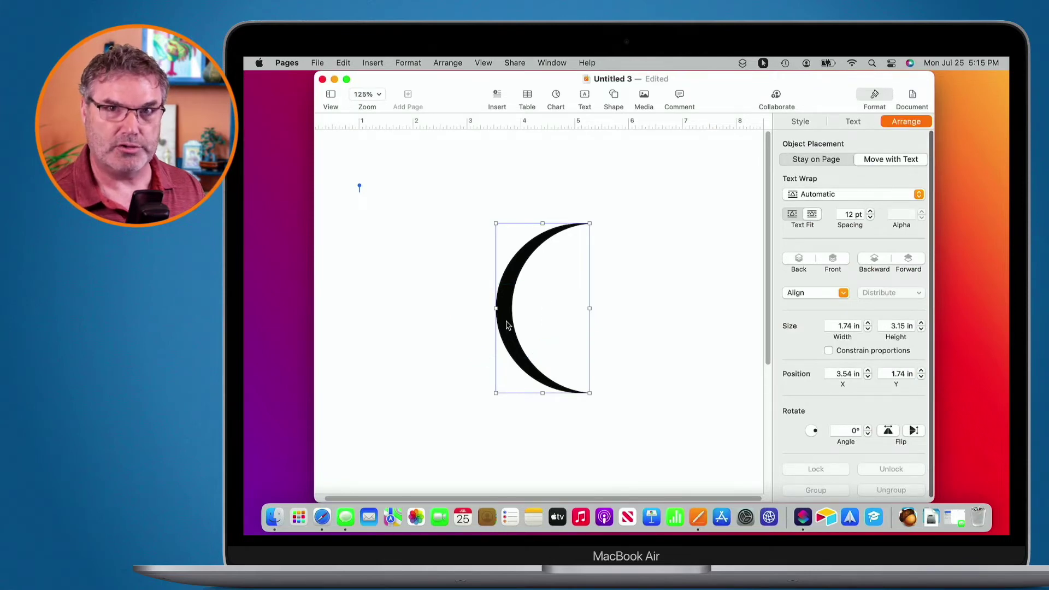
right_click(507, 325)
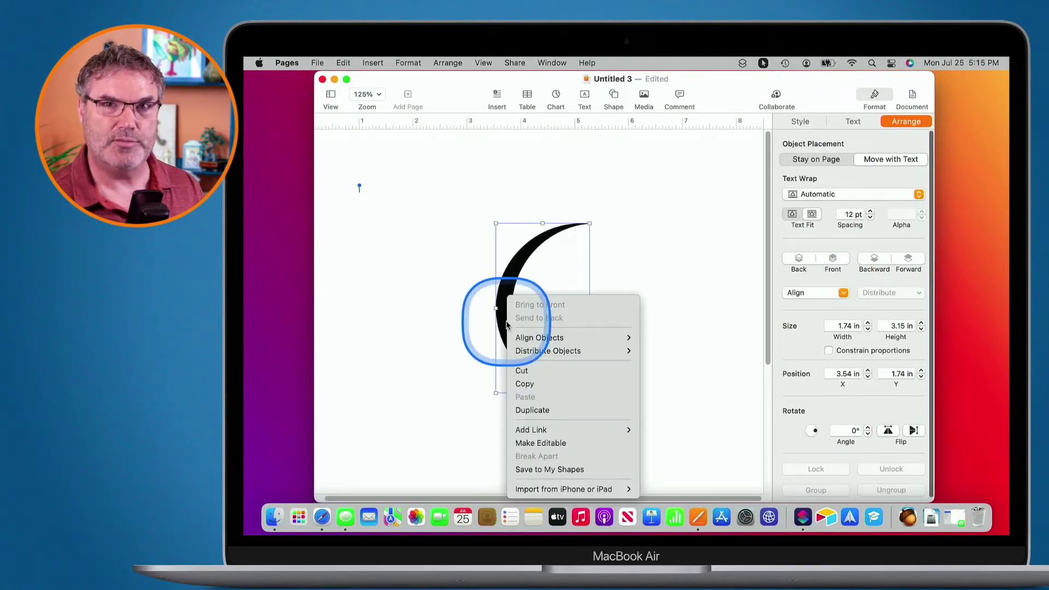
click(548, 471)
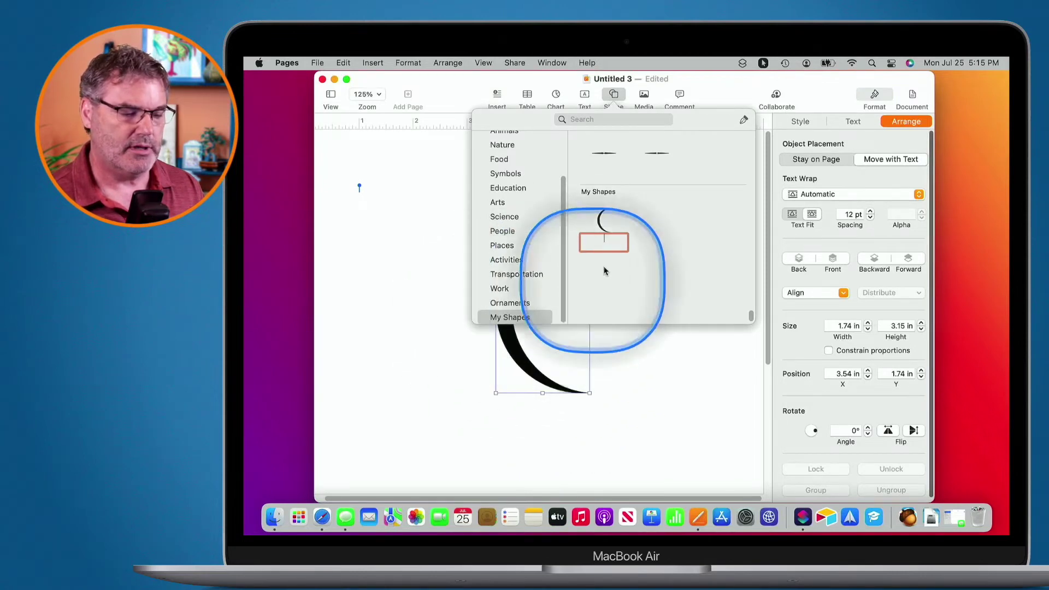
text(crescent)
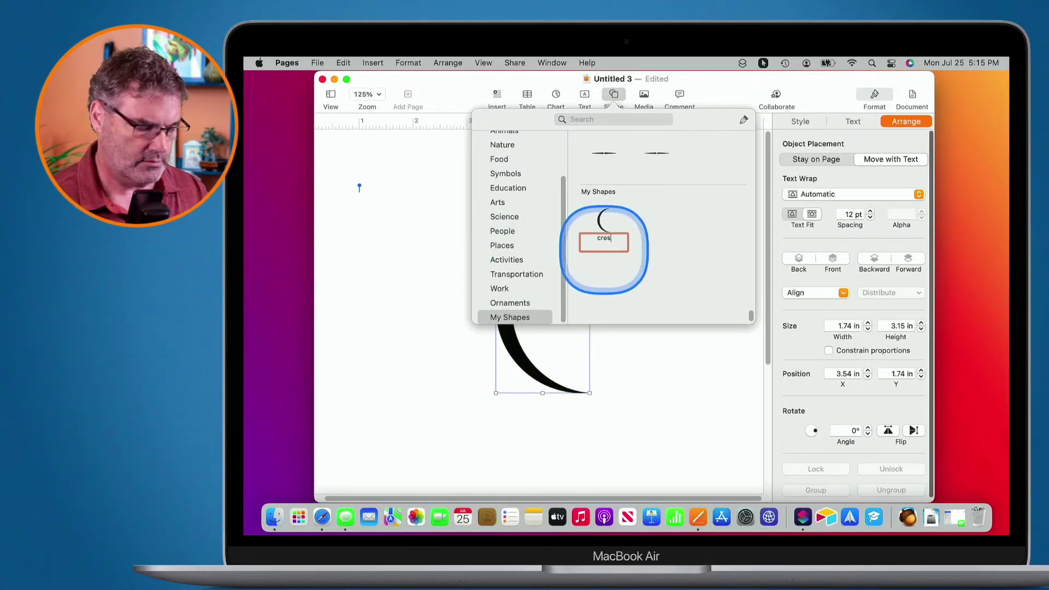
key(Return)
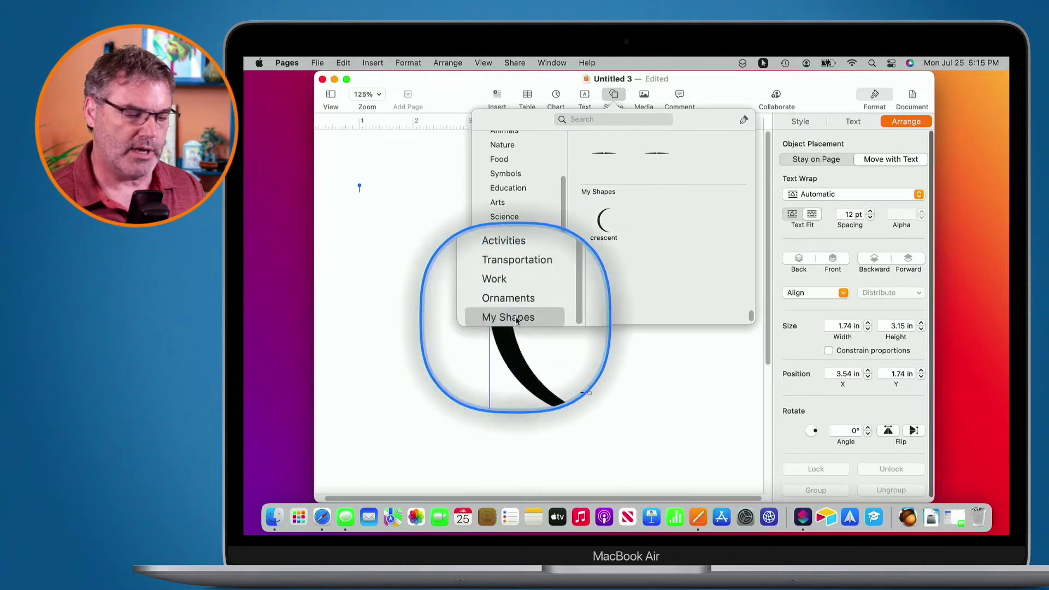
click(672, 273)
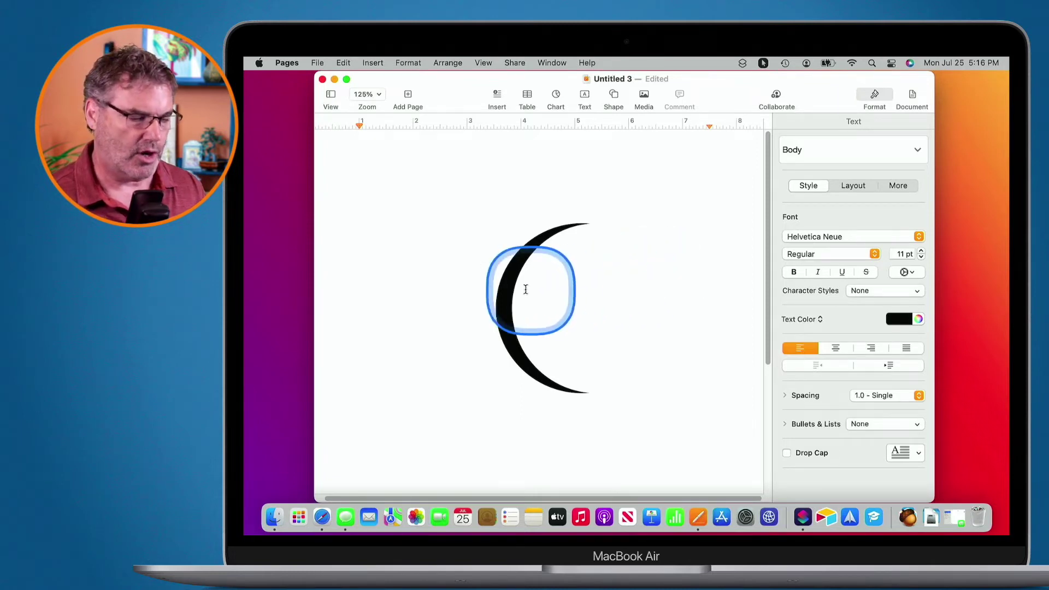
Make the crescent editable and pull its lower inner curve point up and to the right, reshaping it to about 2.24 by 3.3 in
click(507, 291)
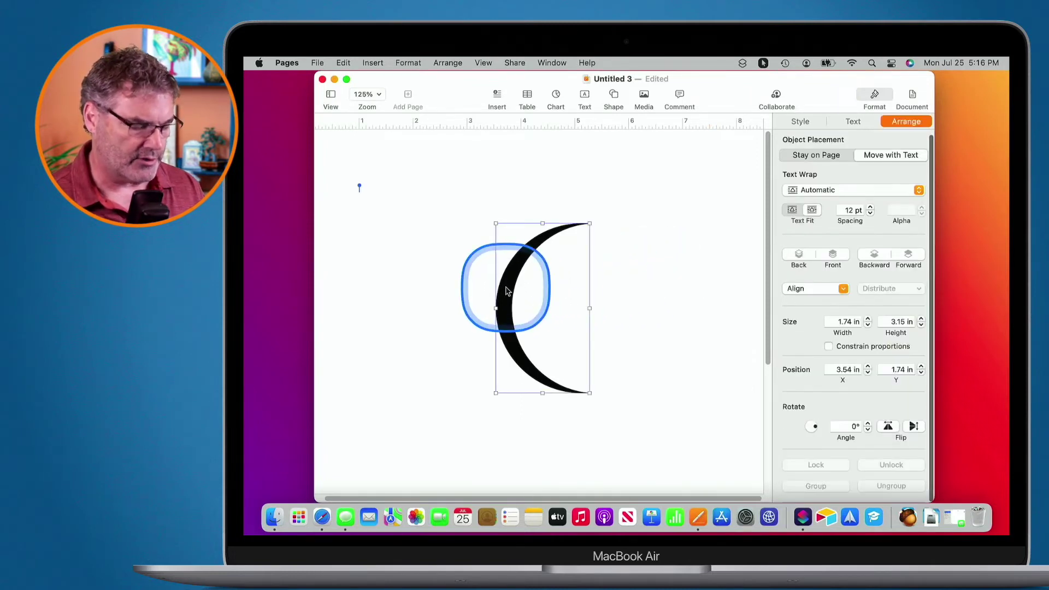
right_click(507, 291)
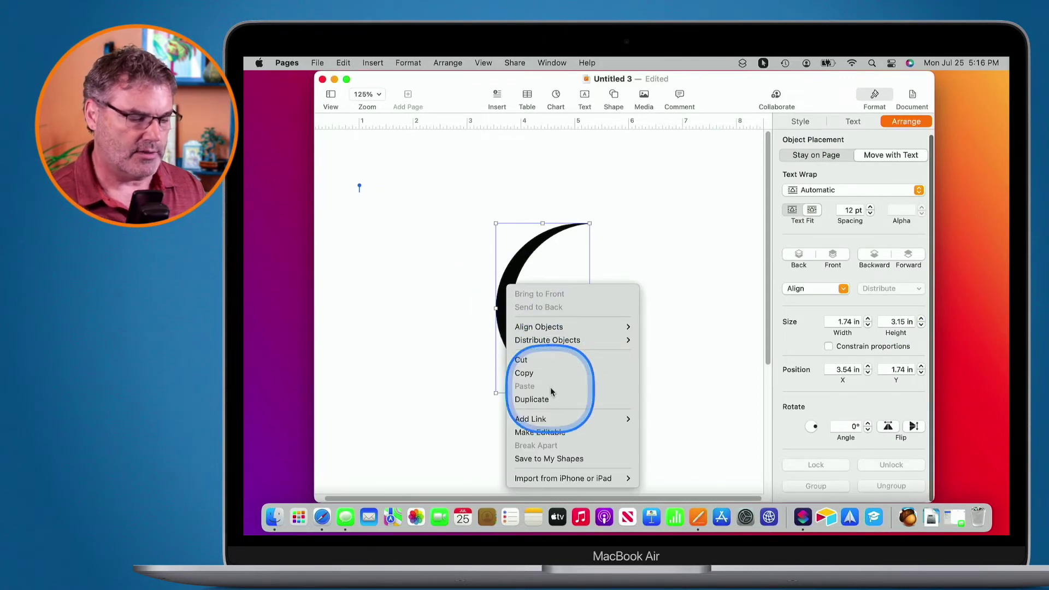
click(537, 433)
drag(537, 371, 597, 304)
click(654, 265)
Select the reshaped crescent and display the commands available for it
click(557, 331)
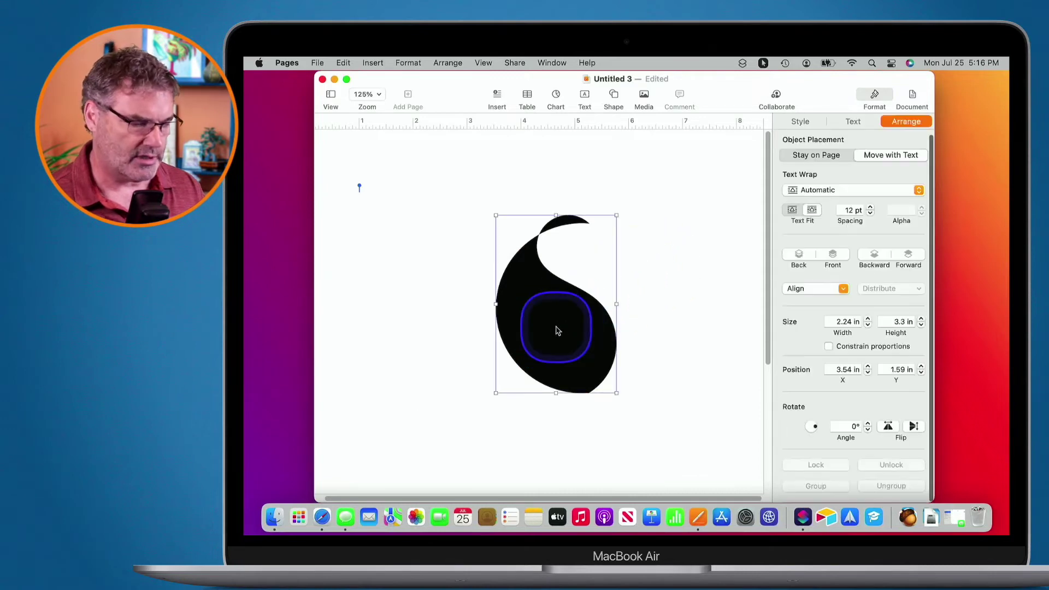
right_click(558, 331)
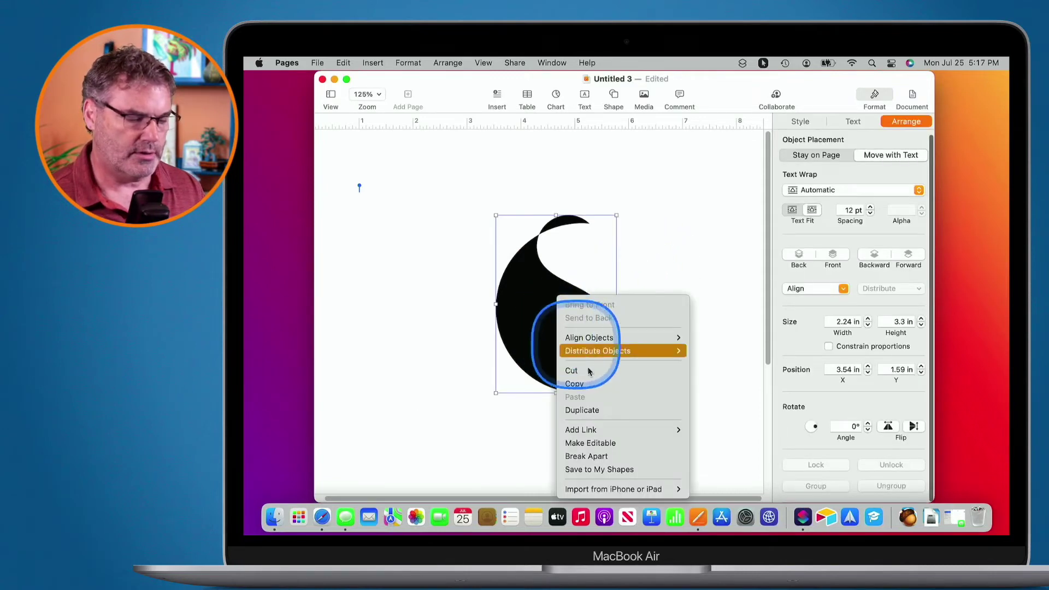